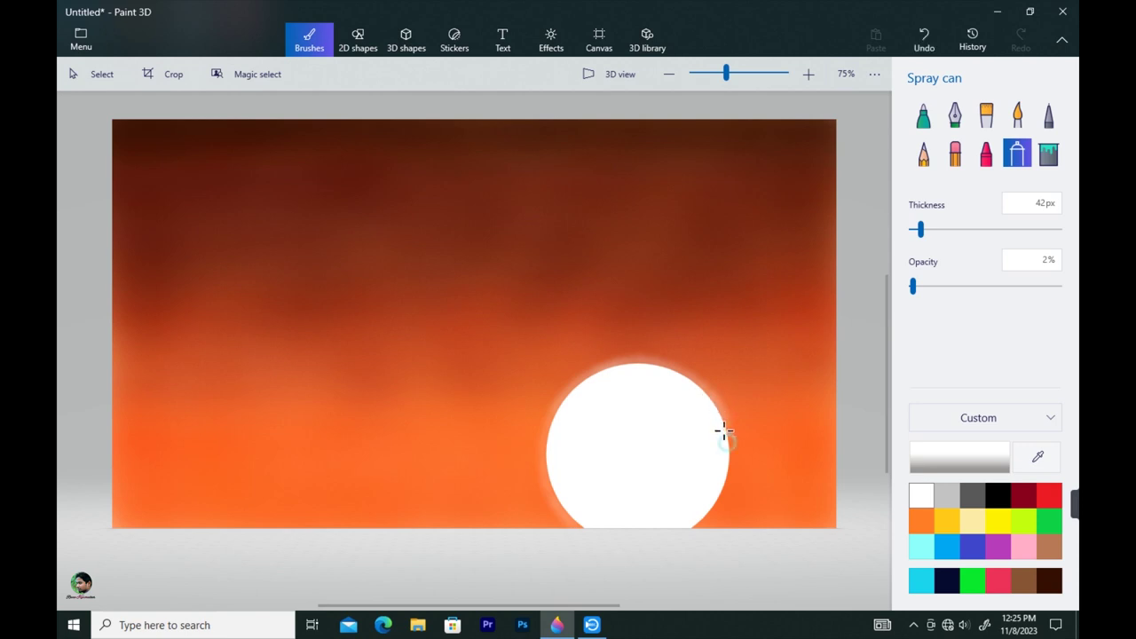
# - Spray a soft white glow around the sun's edge with 50 px thickness and 4% opacity
pyautogui.moveTo(920, 230); pyautogui.dragTo(924, 230)
pyautogui.moveTo(912, 285); pyautogui.dragTo(915, 286)
pyautogui.moveTo(602, 369); pyautogui.dragTo(550, 428)
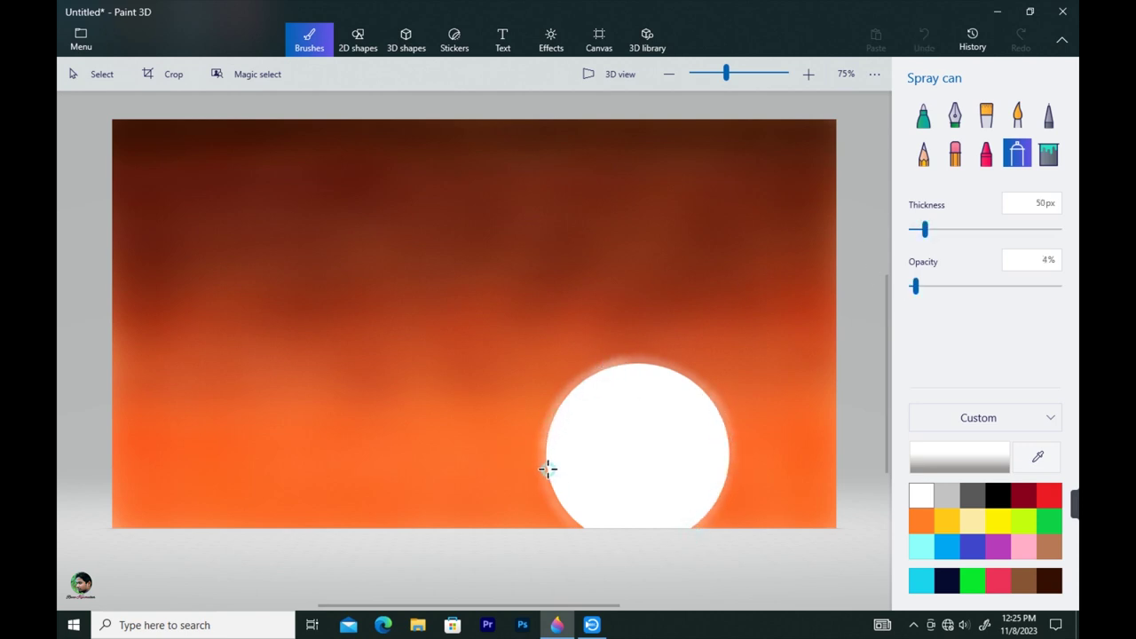
pyautogui.moveTo(578, 383); pyautogui.dragTo(674, 377)
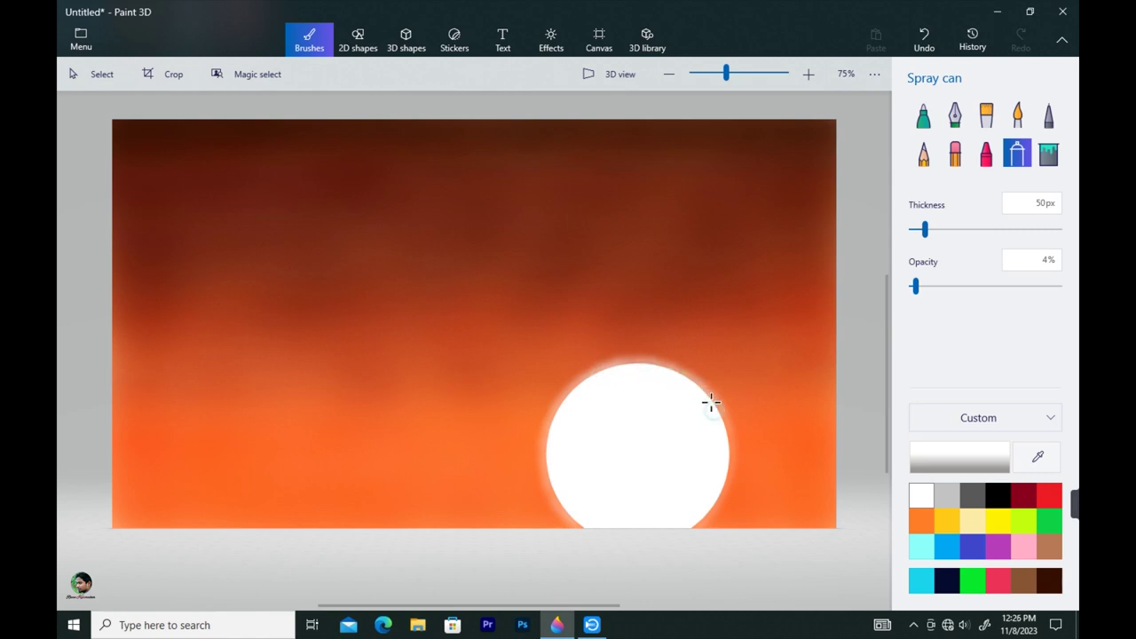
pyautogui.moveTo(720, 485)
pyautogui.mouseDown()
pyautogui.moveTo(687, 527)
pyautogui.moveTo(711, 406)
pyautogui.moveTo(633, 365)
pyautogui.moveTo(575, 389)
pyautogui.moveTo(552, 427)
pyautogui.moveTo(547, 463)
pyautogui.moveTo(563, 502)
pyautogui.moveTo(573, 397)
pyautogui.moveTo(657, 370)
pyautogui.mouseUp()
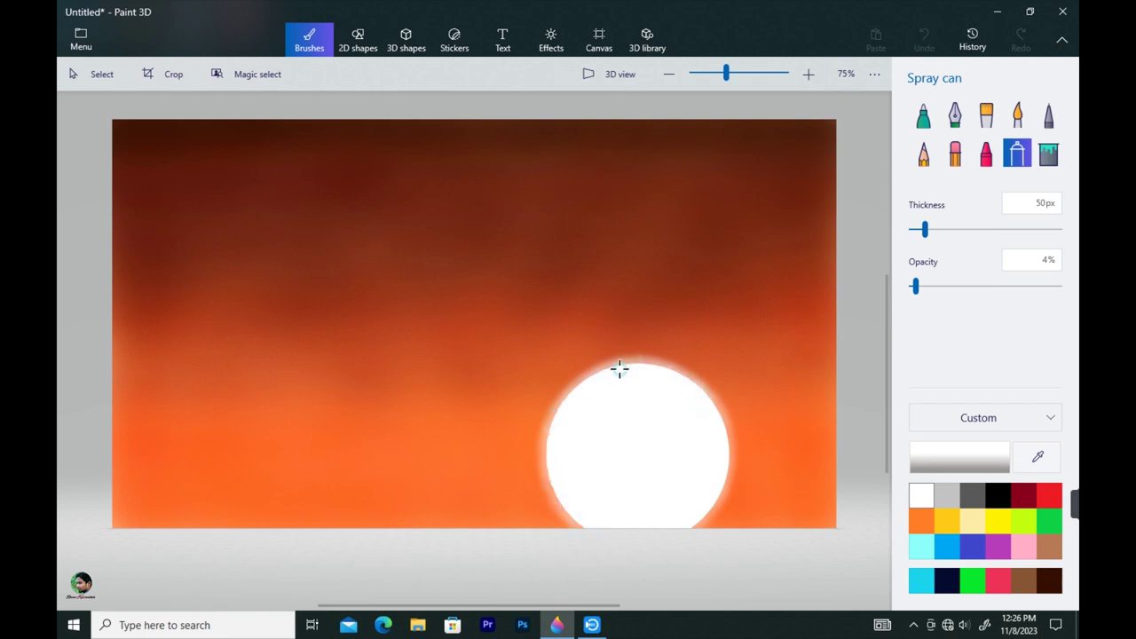
pyautogui.moveTo(646, 384)
pyautogui.mouseDown()
pyautogui.moveTo(719, 477)
pyautogui.moveTo(700, 516)
pyautogui.moveTo(683, 486)
pyautogui.moveTo(708, 398)
pyautogui.moveTo(725, 461)
pyautogui.moveTo(701, 509)
pyautogui.moveTo(678, 494)
pyautogui.moveTo(655, 369)
pyautogui.mouseUp()
pyautogui.moveTo(723, 440); pyautogui.dragTo(698, 516)
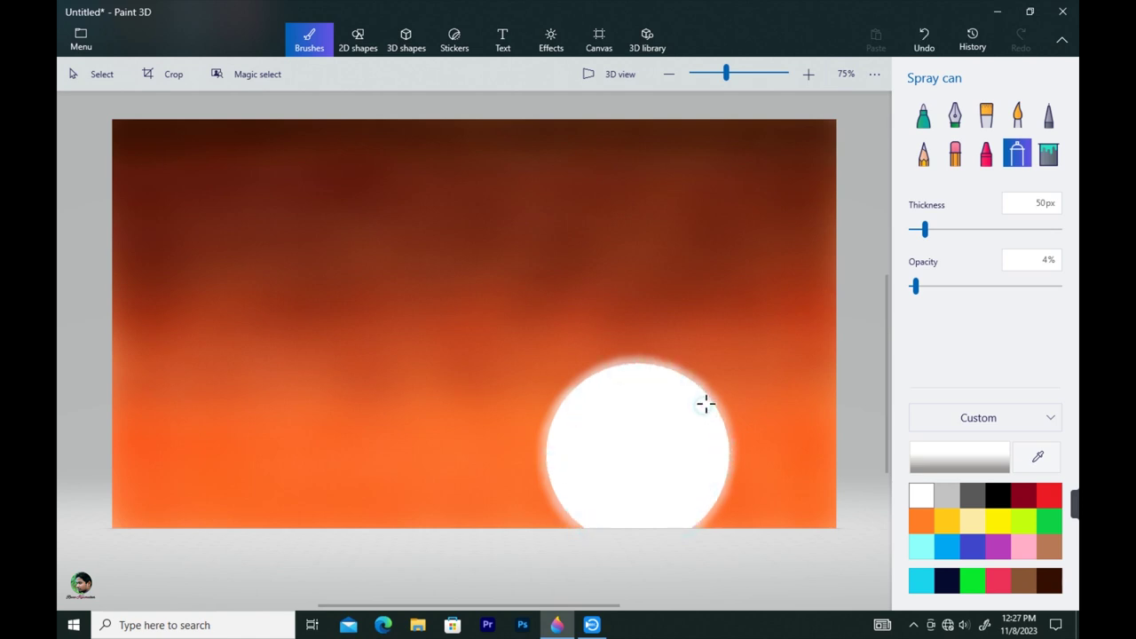
pyautogui.moveTo(548, 447); pyautogui.dragTo(577, 504)
# - Widen the white glow around the sun using the spray can at 63 px thickness and 6% opacity
pyautogui.moveTo(924, 229); pyautogui.dragTo(931, 229)
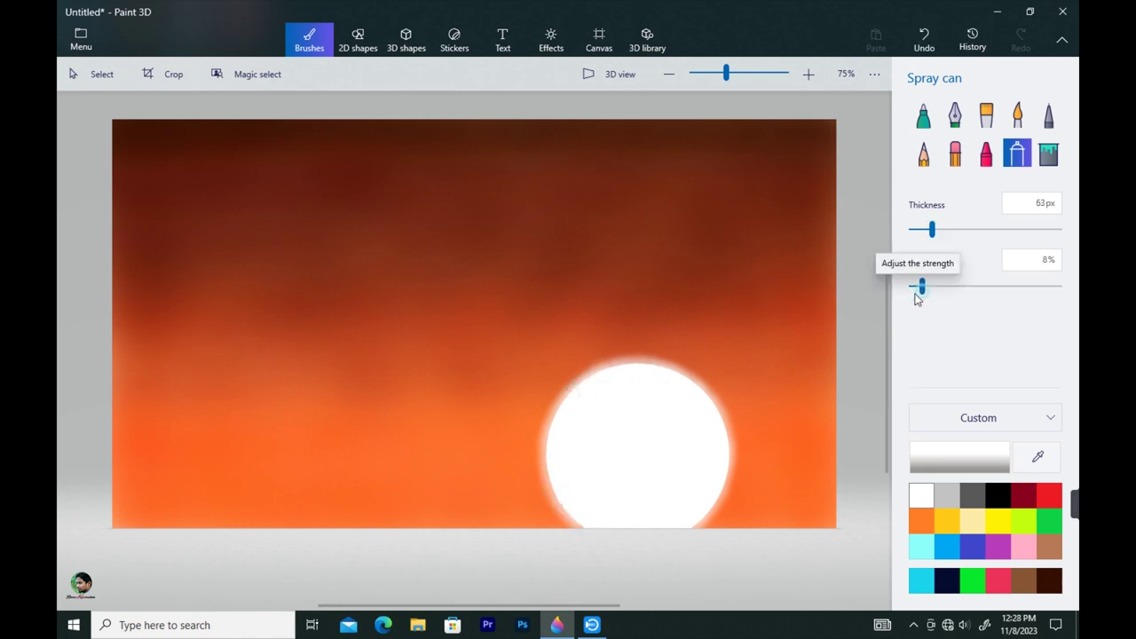
pyautogui.moveTo(915, 285); pyautogui.dragTo(922, 286)
pyautogui.press('Left')
pyautogui.press('Left')
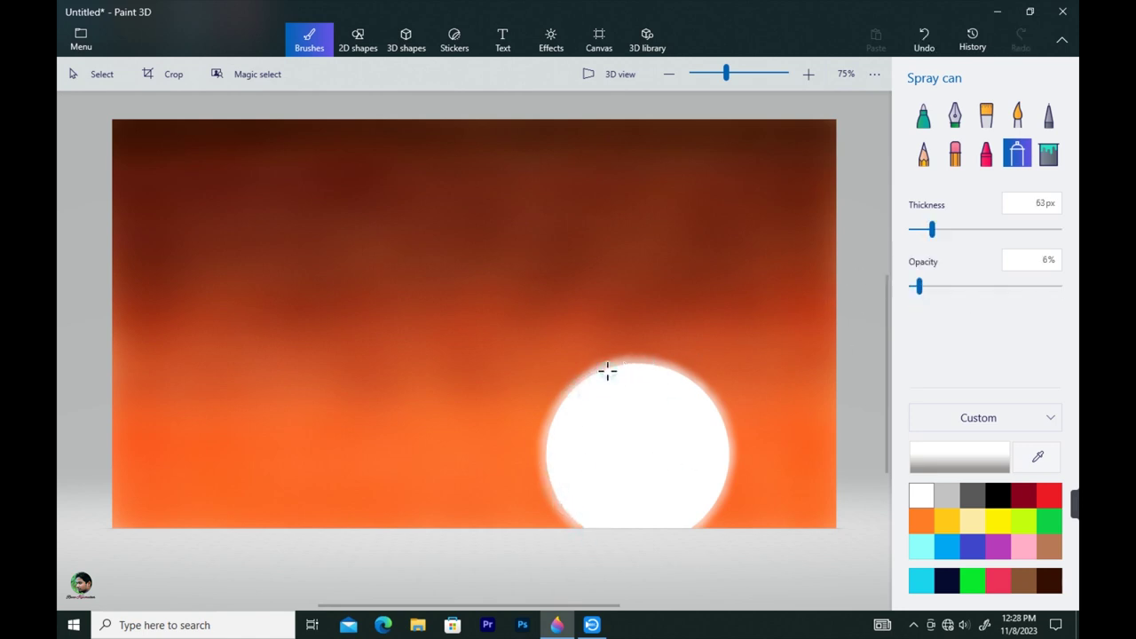
pyautogui.moveTo(606, 370)
pyautogui.mouseDown()
pyautogui.moveTo(548, 422)
pyautogui.moveTo(542, 446)
pyautogui.moveTo(547, 495)
pyautogui.moveTo(573, 528)
pyautogui.moveTo(547, 423)
pyautogui.moveTo(576, 379)
pyautogui.moveTo(623, 357)
pyautogui.moveTo(658, 360)
pyautogui.moveTo(721, 408)
pyautogui.moveTo(736, 433)
pyautogui.moveTo(734, 471)
pyautogui.moveTo(707, 522)
pyautogui.moveTo(681, 533)
pyautogui.moveTo(613, 357)
pyautogui.moveTo(707, 385)
pyautogui.moveTo(723, 417)
pyautogui.mouseUp()
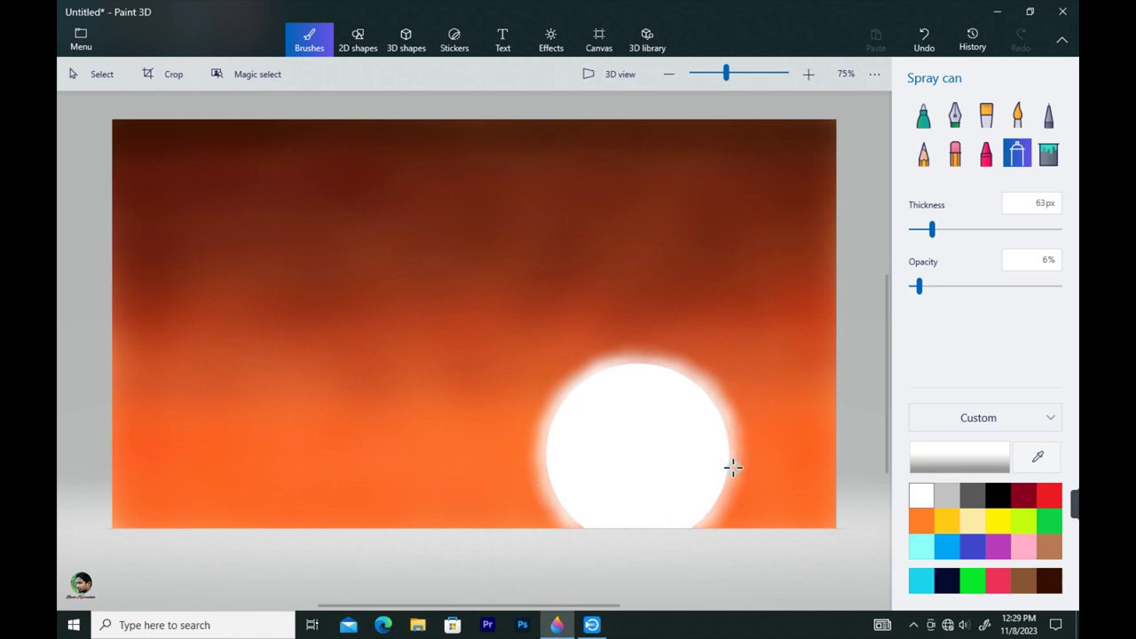
# - Paint a wavy, solid ridge across the canvas's lower edge with the 5 px marker in reddish brown 9d3204, overlapping the sun
pyautogui.click(923, 116)
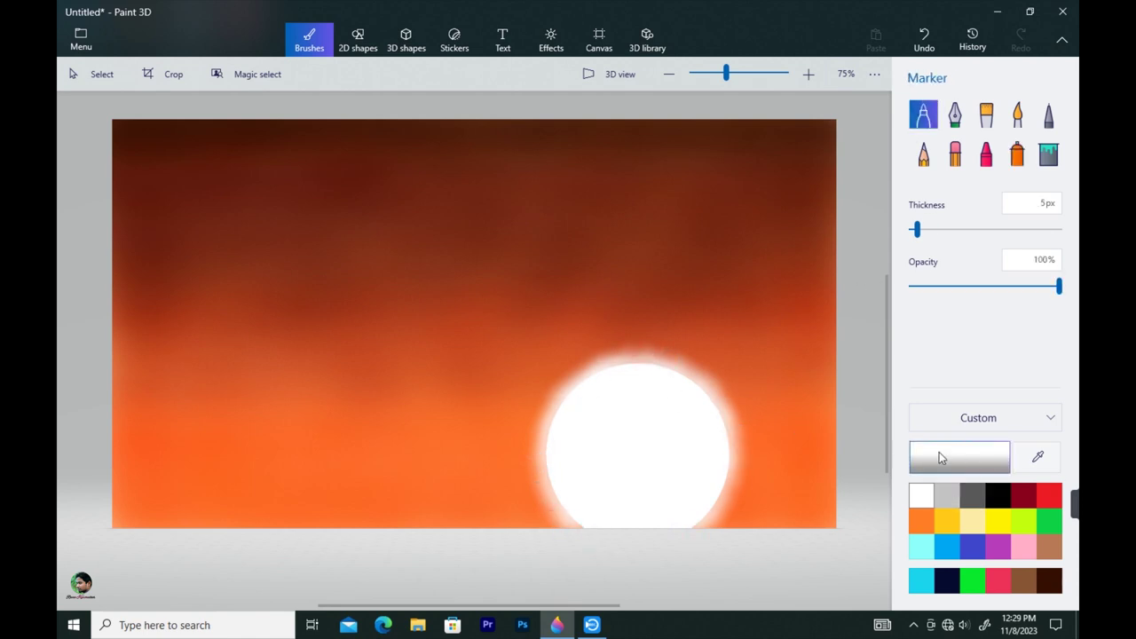
pyautogui.click(939, 458)
pyautogui.moveTo(447, 408); pyautogui.dragTo(438, 410)
pyautogui.click(626, 261)
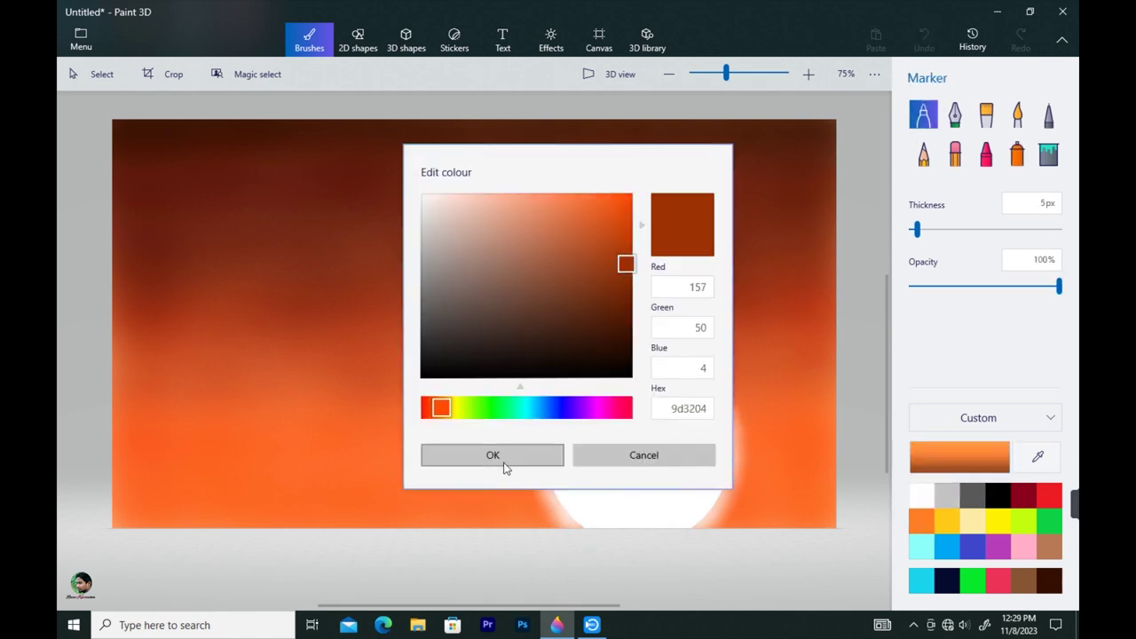
pyautogui.click(501, 457)
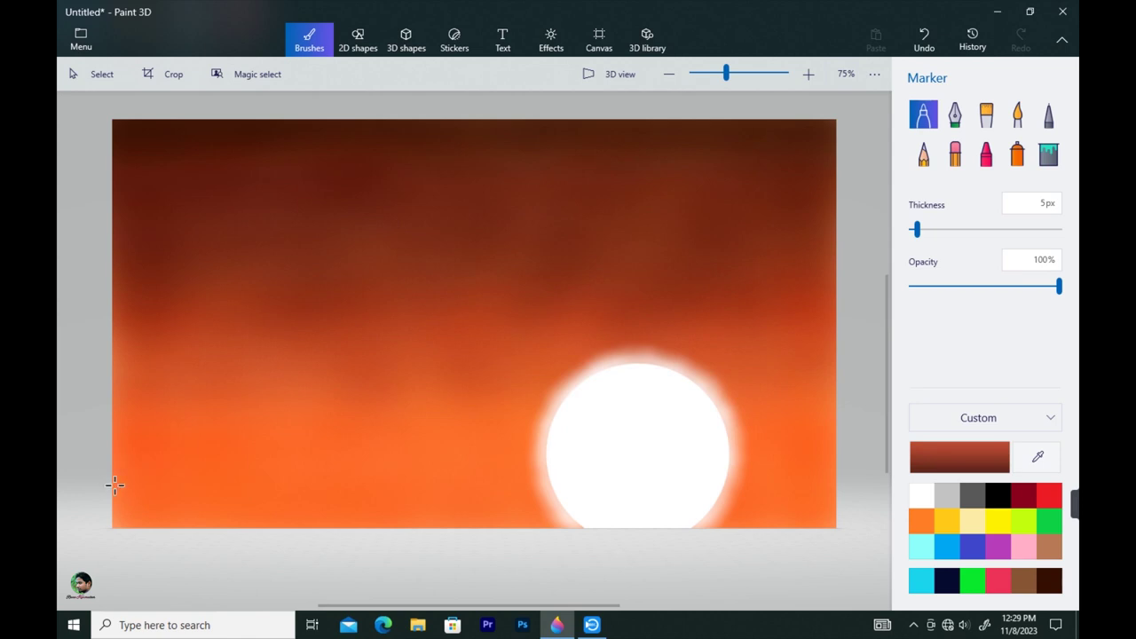
pyautogui.moveTo(115, 485)
pyautogui.mouseDown()
pyautogui.moveTo(651, 469)
pyautogui.moveTo(834, 477)
pyautogui.mouseUp()
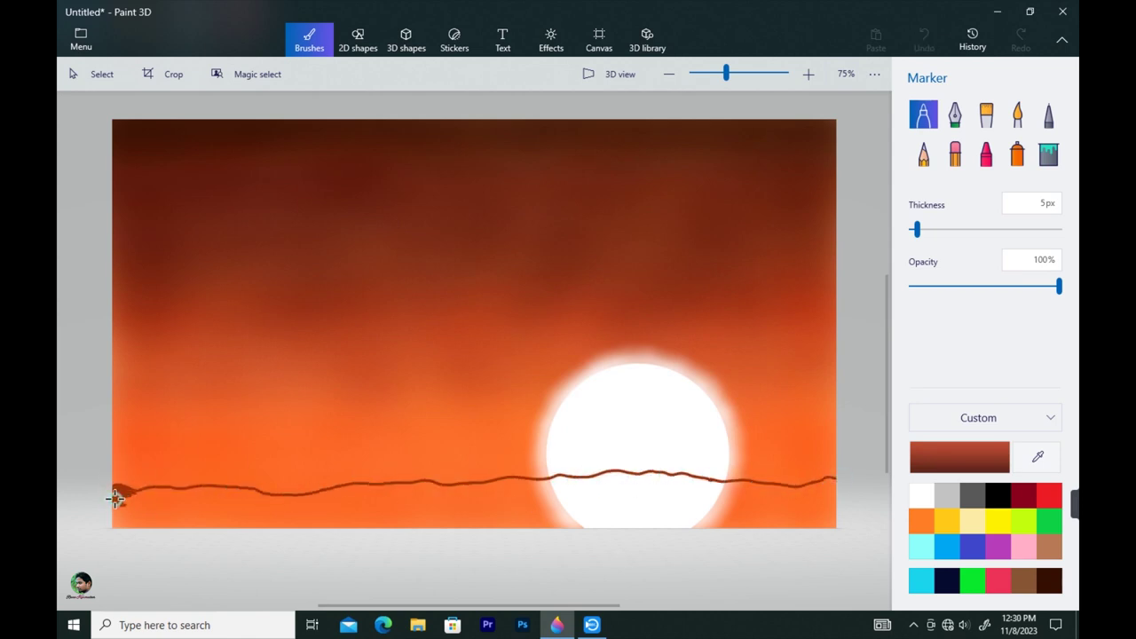
pyautogui.moveTo(136, 495)
pyautogui.mouseDown()
pyautogui.moveTo(266, 495)
pyautogui.moveTo(174, 492)
pyautogui.moveTo(109, 508)
pyautogui.moveTo(313, 503)
pyautogui.moveTo(276, 508)
pyautogui.moveTo(360, 486)
pyautogui.moveTo(106, 526)
pyautogui.moveTo(150, 510)
pyautogui.moveTo(414, 483)
pyautogui.moveTo(306, 507)
pyautogui.moveTo(353, 506)
pyautogui.moveTo(434, 487)
pyautogui.moveTo(424, 484)
pyautogui.moveTo(492, 483)
pyautogui.moveTo(397, 502)
pyautogui.moveTo(504, 480)
pyautogui.moveTo(537, 480)
pyautogui.moveTo(467, 491)
pyautogui.moveTo(536, 487)
pyautogui.moveTo(296, 519)
pyautogui.moveTo(322, 509)
pyautogui.moveTo(362, 519)
pyautogui.moveTo(155, 523)
pyautogui.moveTo(220, 522)
pyautogui.moveTo(257, 537)
pyautogui.moveTo(293, 518)
pyautogui.moveTo(213, 508)
pyautogui.moveTo(433, 525)
pyautogui.moveTo(542, 509)
pyautogui.moveTo(515, 502)
pyautogui.moveTo(576, 521)
pyautogui.moveTo(779, 522)
pyautogui.moveTo(553, 477)
pyautogui.moveTo(611, 471)
pyautogui.moveTo(556, 487)
pyautogui.moveTo(611, 480)
pyautogui.moveTo(600, 500)
pyautogui.moveTo(609, 476)
pyautogui.moveTo(654, 473)
pyautogui.moveTo(654, 507)
pyautogui.moveTo(842, 516)
pyautogui.moveTo(634, 495)
pyautogui.moveTo(647, 475)
pyautogui.moveTo(697, 495)
pyautogui.moveTo(763, 487)
pyautogui.mouseUp()
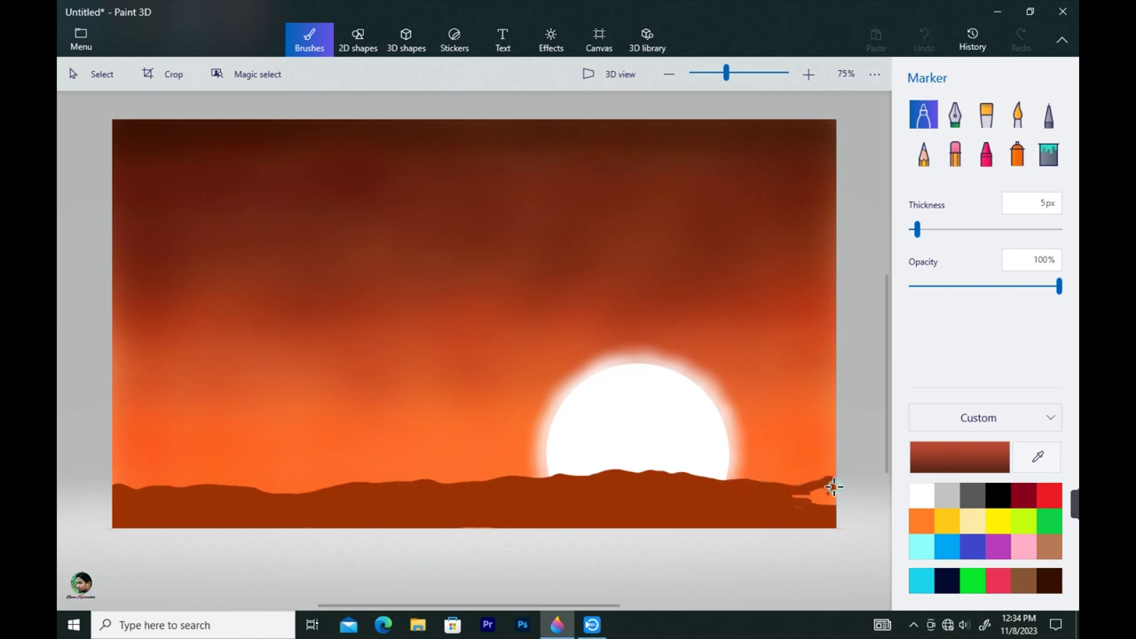
pyautogui.moveTo(833, 485); pyautogui.dragTo(804, 502)
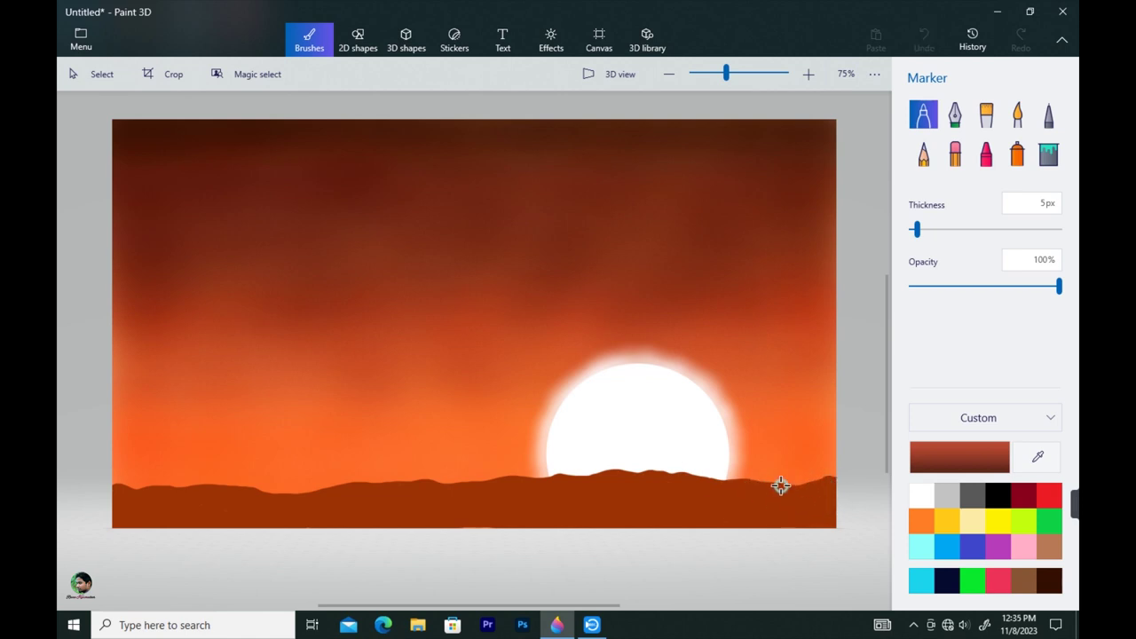
# - Paint a second, lower ridge across the first one with the marker in darker brown 6b2405
pyautogui.click(914, 452)
pyautogui.moveTo(627, 262); pyautogui.dragTo(622, 302)
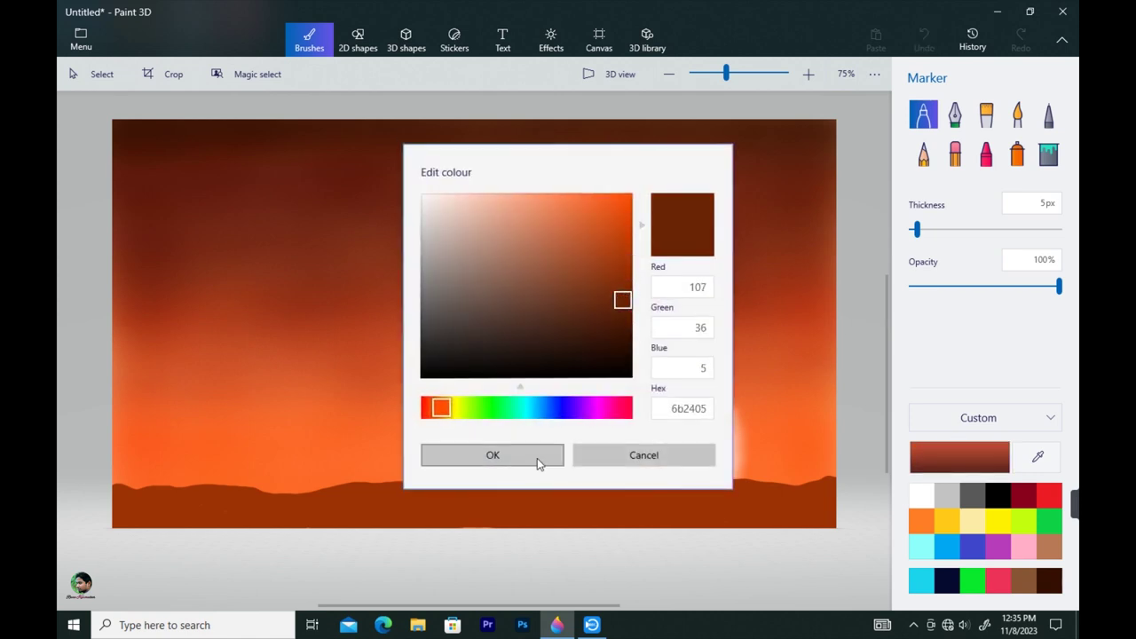
pyautogui.click(538, 459)
pyautogui.moveTo(111, 492); pyautogui.dragTo(821, 489)
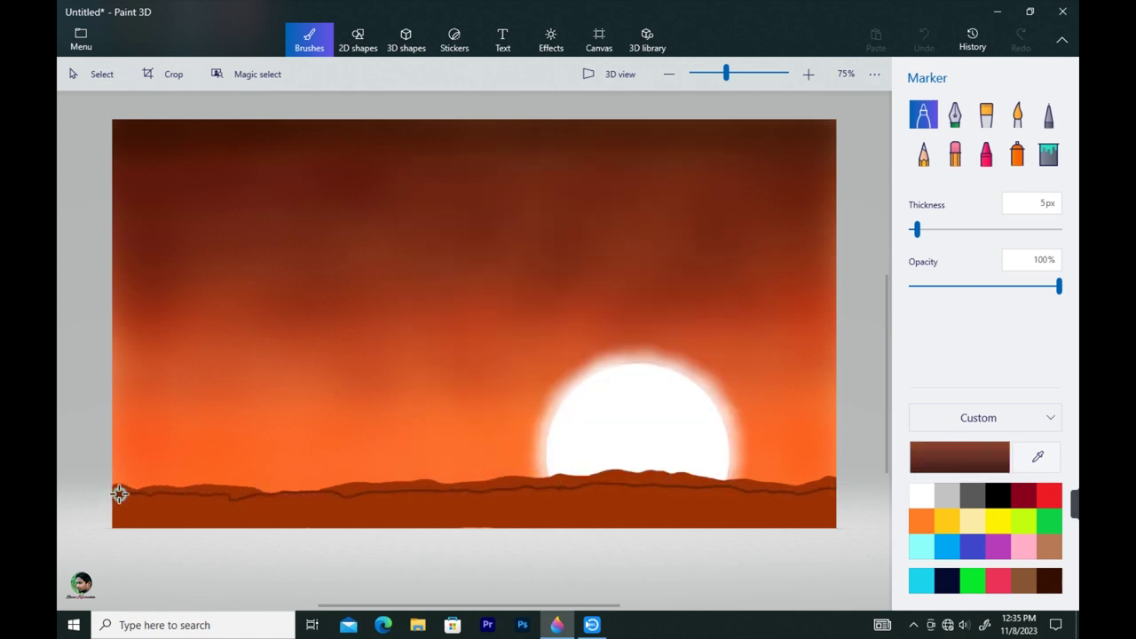
pyautogui.moveTo(135, 498)
pyautogui.mouseDown()
pyautogui.moveTo(227, 502)
pyautogui.moveTo(136, 502)
pyautogui.moveTo(307, 495)
pyautogui.moveTo(349, 507)
pyautogui.moveTo(373, 495)
pyautogui.moveTo(347, 500)
pyautogui.moveTo(614, 485)
pyautogui.moveTo(602, 493)
pyautogui.moveTo(838, 495)
pyautogui.moveTo(111, 512)
pyautogui.mouseUp()
pyautogui.moveTo(224, 509)
pyautogui.mouseDown()
pyautogui.moveTo(305, 508)
pyautogui.moveTo(207, 510)
pyautogui.moveTo(808, 502)
pyautogui.mouseUp()
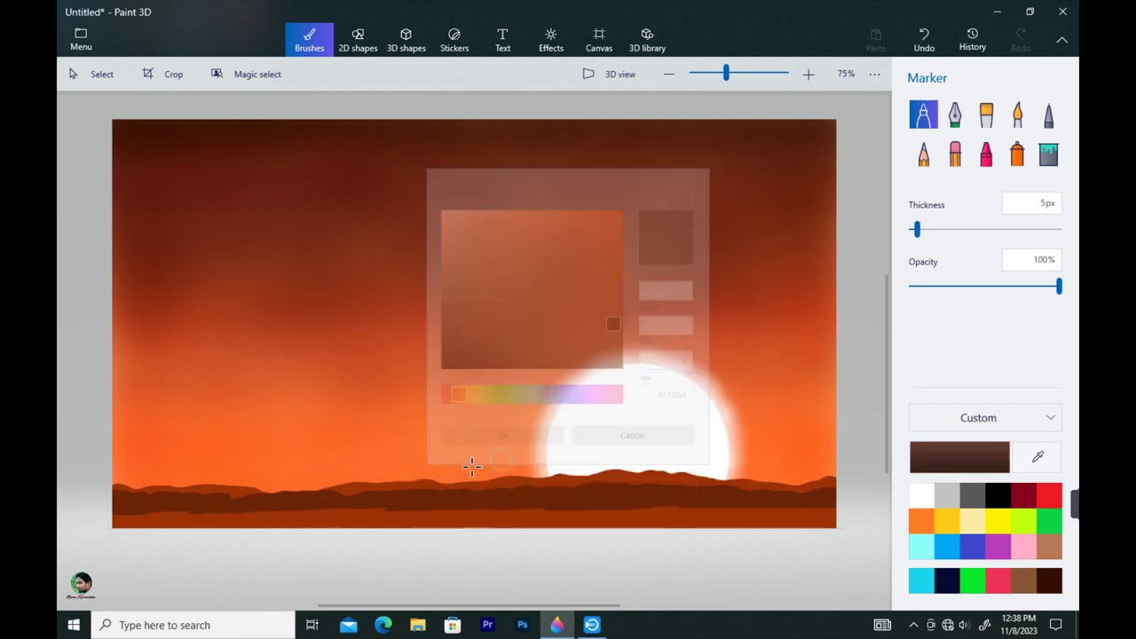
# - Outline and fill a third ridge below the second one in dark brown 481904
pyautogui.moveTo(113, 502); pyautogui.dragTo(830, 497)
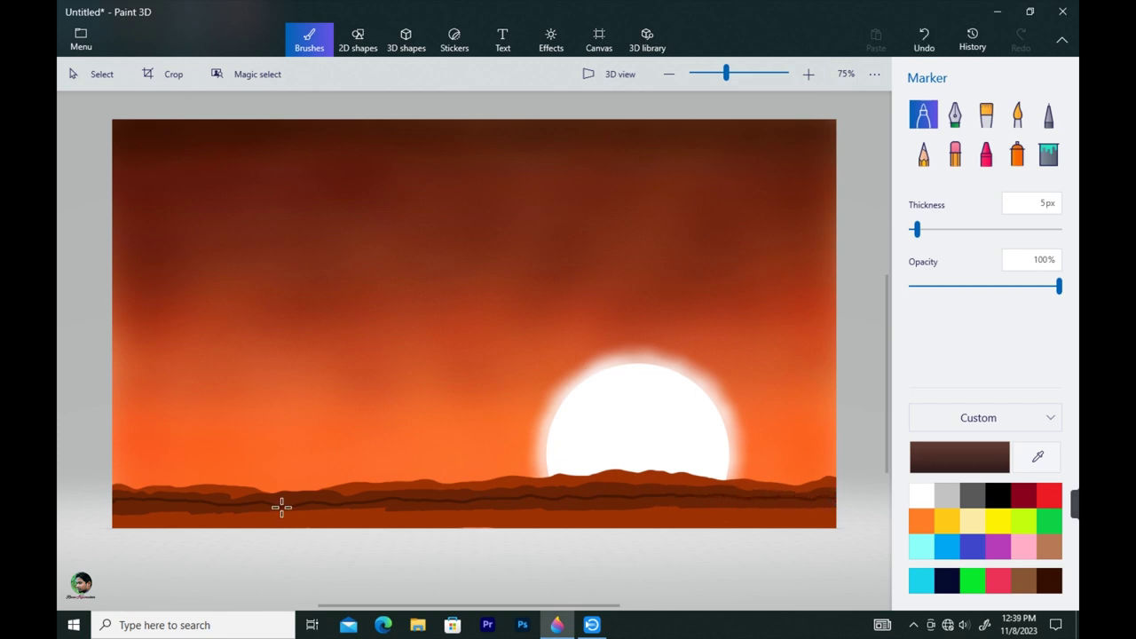
pyautogui.moveTo(118, 503)
pyautogui.mouseDown()
pyautogui.moveTo(297, 511)
pyautogui.moveTo(134, 511)
pyautogui.moveTo(220, 514)
pyautogui.moveTo(530, 497)
pyautogui.moveTo(519, 505)
pyautogui.moveTo(607, 499)
pyautogui.moveTo(632, 511)
pyautogui.moveTo(611, 496)
pyautogui.moveTo(676, 512)
pyautogui.moveTo(666, 496)
pyautogui.moveTo(680, 498)
pyautogui.moveTo(657, 502)
pyautogui.moveTo(822, 506)
pyautogui.moveTo(112, 514)
pyautogui.moveTo(544, 516)
pyautogui.mouseUp()
# - Choose an even darker brown and fill a fourth ridge down to the canvas's lower edge
pyautogui.click(959, 456)
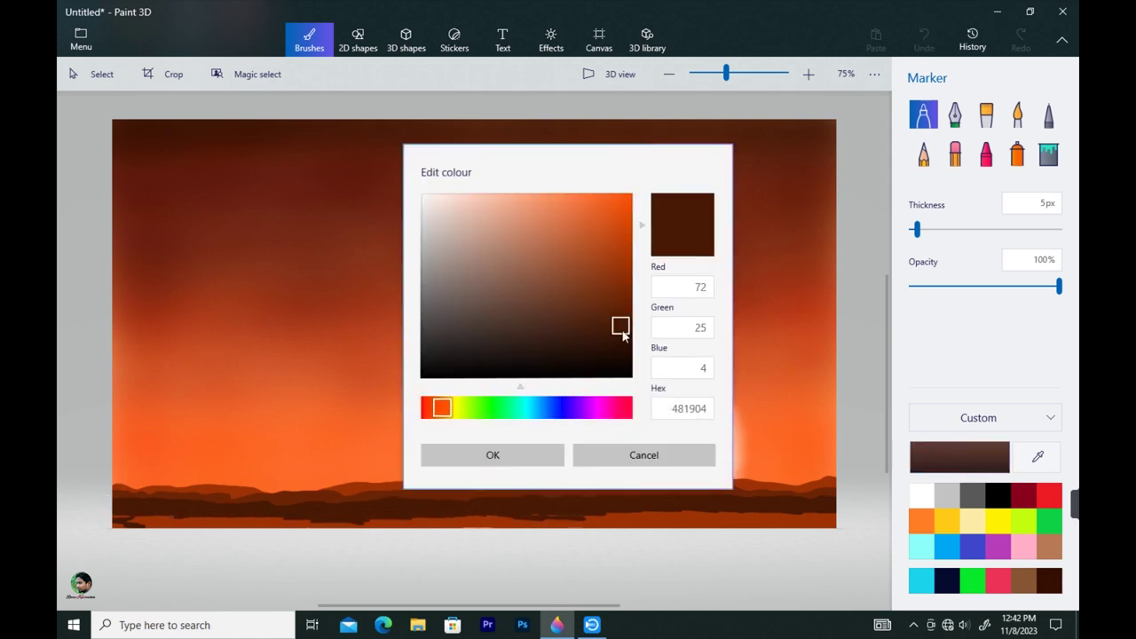
pyautogui.click(619, 346)
pyautogui.click(456, 453)
pyautogui.moveTo(444, 484)
pyautogui.mouseDown()
pyautogui.moveTo(178, 505)
pyautogui.moveTo(650, 506)
pyautogui.mouseUp()
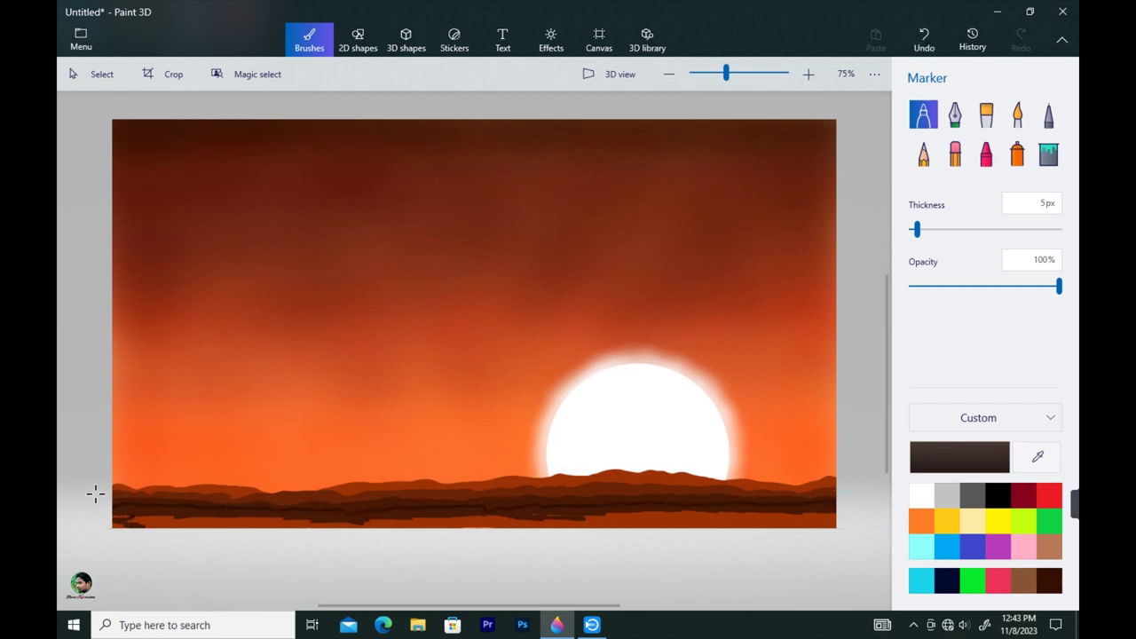
pyautogui.moveTo(135, 506)
pyautogui.mouseDown()
pyautogui.moveTo(168, 508)
pyautogui.moveTo(126, 512)
pyautogui.moveTo(282, 513)
pyautogui.moveTo(116, 517)
pyautogui.moveTo(271, 524)
pyautogui.moveTo(237, 519)
pyautogui.moveTo(324, 512)
pyautogui.moveTo(263, 525)
pyautogui.moveTo(336, 524)
pyautogui.moveTo(342, 513)
pyautogui.moveTo(309, 523)
pyautogui.moveTo(333, 513)
pyautogui.moveTo(352, 526)
pyautogui.moveTo(366, 513)
pyautogui.moveTo(440, 526)
pyautogui.moveTo(458, 524)
pyautogui.moveTo(355, 517)
pyautogui.moveTo(479, 508)
pyautogui.moveTo(458, 516)
pyautogui.moveTo(542, 522)
pyautogui.mouseUp()
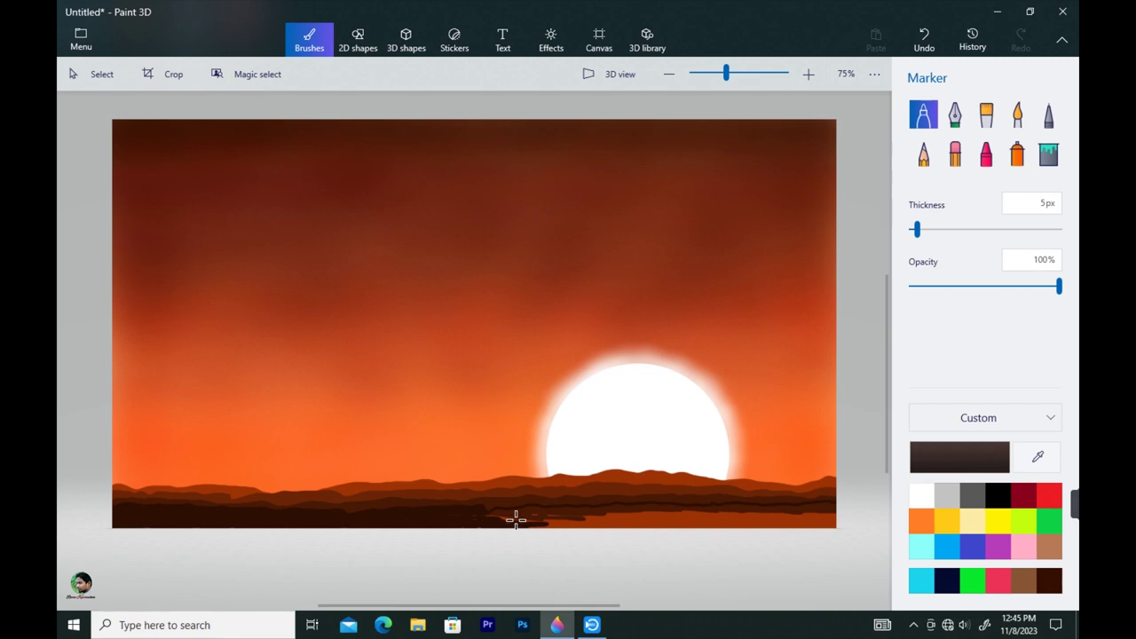
pyautogui.moveTo(522, 522)
pyautogui.mouseDown()
pyautogui.moveTo(575, 528)
pyautogui.moveTo(494, 510)
pyautogui.moveTo(522, 509)
pyautogui.moveTo(551, 511)
pyautogui.moveTo(453, 526)
pyautogui.moveTo(630, 523)
pyautogui.moveTo(558, 516)
pyautogui.moveTo(610, 507)
pyautogui.moveTo(556, 511)
pyautogui.moveTo(657, 504)
pyautogui.moveTo(617, 506)
pyautogui.moveTo(603, 522)
pyautogui.moveTo(702, 523)
pyautogui.moveTo(612, 510)
pyautogui.moveTo(704, 509)
pyautogui.moveTo(661, 510)
pyautogui.moveTo(707, 523)
pyautogui.moveTo(832, 523)
pyautogui.moveTo(709, 516)
pyautogui.moveTo(733, 506)
pyautogui.moveTo(761, 511)
pyautogui.moveTo(754, 522)
pyautogui.moveTo(827, 519)
pyautogui.moveTo(790, 508)
pyautogui.moveTo(829, 502)
pyautogui.moveTo(804, 506)
pyautogui.moveTo(825, 525)
pyautogui.mouseUp()
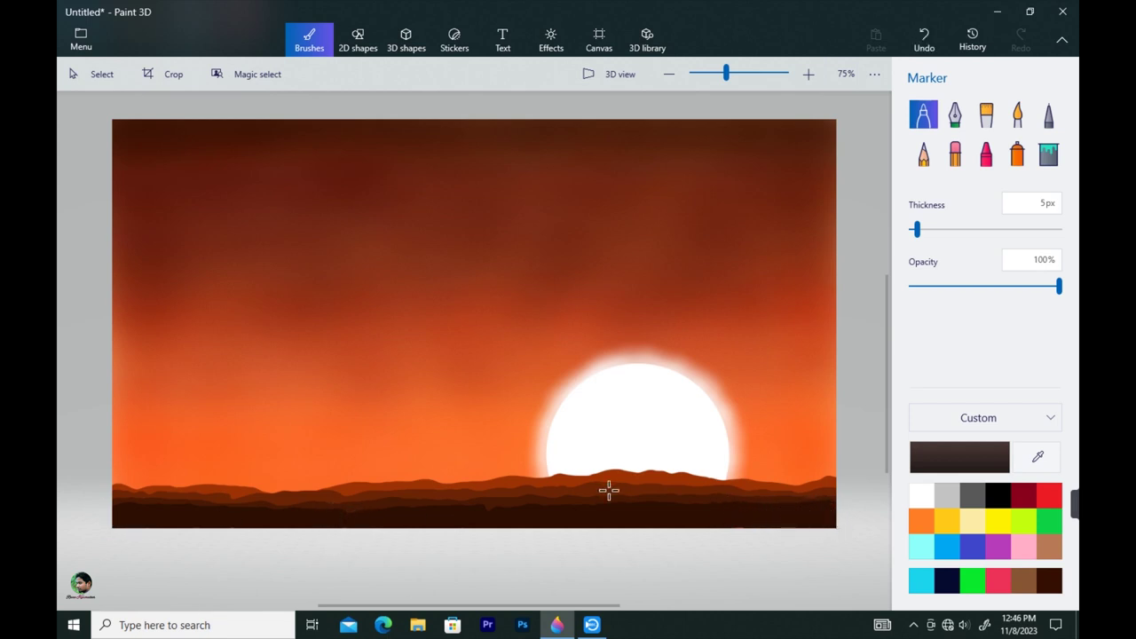
# - Choose a near-black colour and paint the foreground ground strip along the canvas's lower edge
pyautogui.click(959, 457)
pyautogui.moveTo(616, 347); pyautogui.dragTo(621, 368)
pyautogui.click(489, 454)
pyautogui.moveTo(115, 513); pyautogui.dragTo(831, 507)
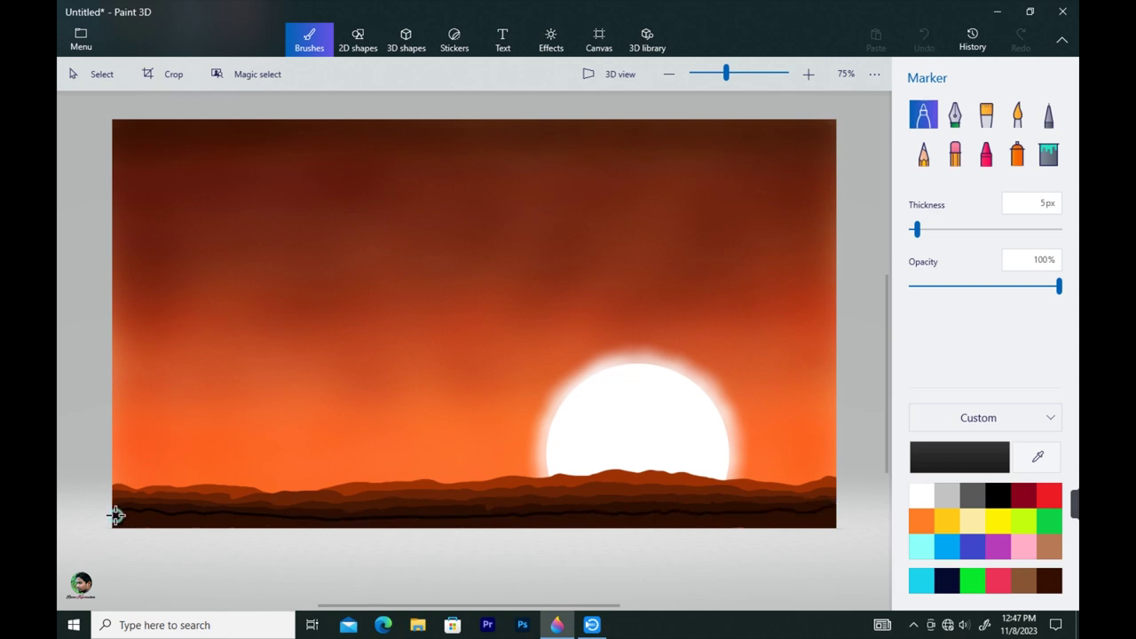
pyautogui.moveTo(116, 514); pyautogui.dragTo(121, 515)
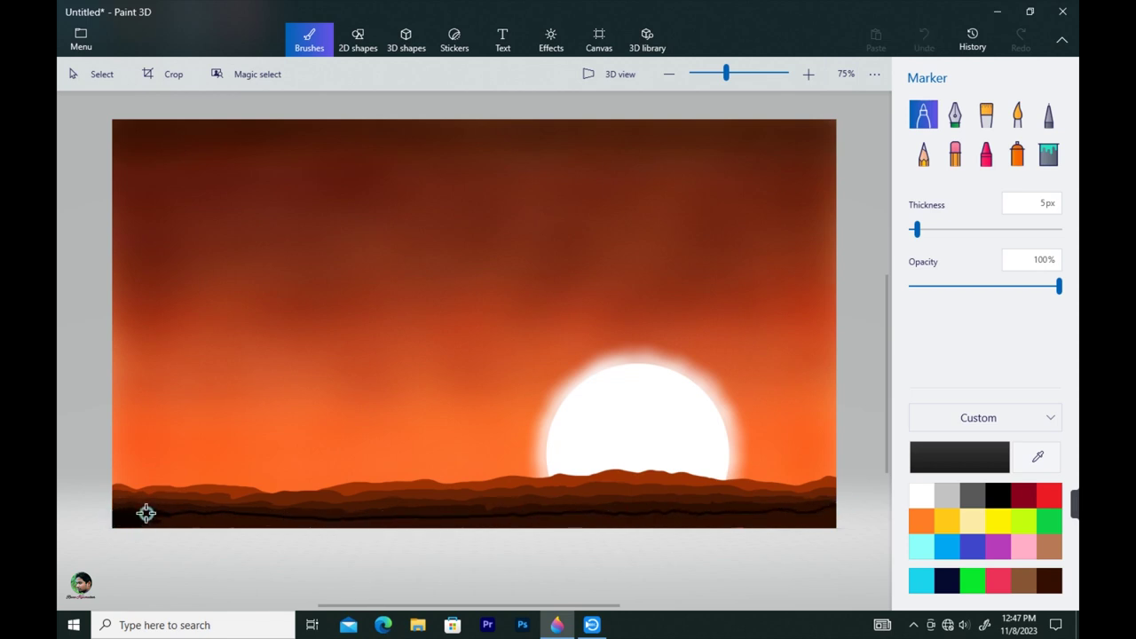
pyautogui.moveTo(171, 520); pyautogui.dragTo(550, 516)
pyautogui.moveTo(596, 523); pyautogui.dragTo(669, 523)
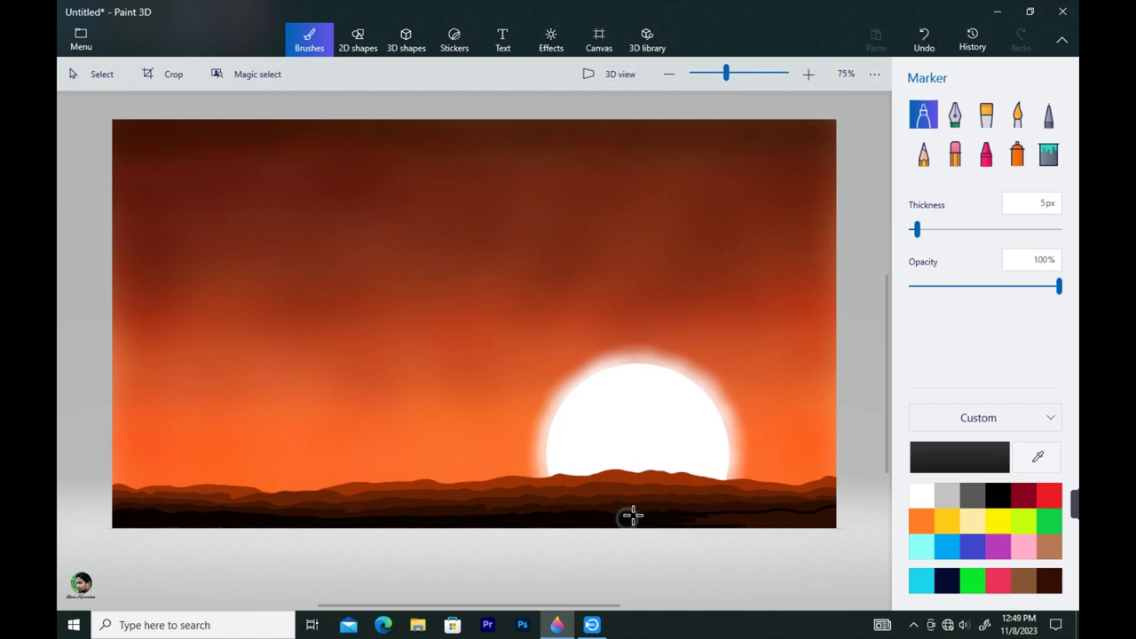
pyautogui.moveTo(629, 514)
pyautogui.mouseDown()
pyautogui.moveTo(678, 523)
pyautogui.moveTo(682, 502)
pyautogui.moveTo(774, 493)
pyautogui.moveTo(703, 515)
pyautogui.moveTo(835, 525)
pyautogui.moveTo(826, 508)
pyautogui.moveTo(705, 520)
pyautogui.moveTo(826, 523)
pyautogui.moveTo(705, 528)
pyautogui.moveTo(562, 517)
pyautogui.moveTo(795, 508)
pyautogui.mouseUp()
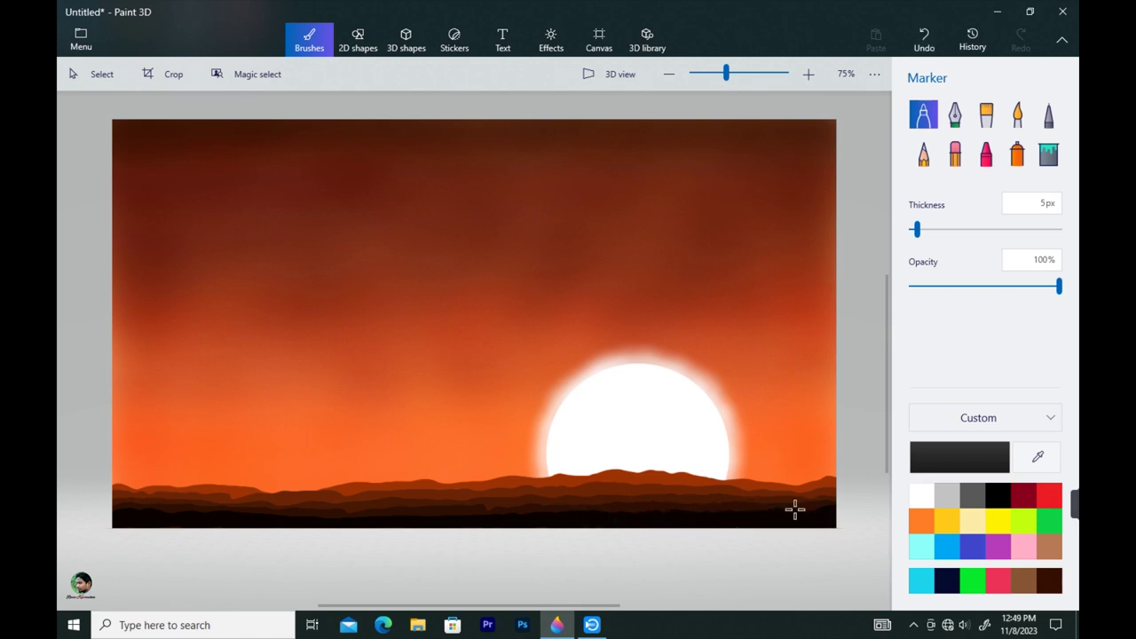
# - Draw a bare tree in front of the sun's right side, thickening its curved trunk and branches with the marker at 4 px
pyautogui.moveTo(917, 229); pyautogui.dragTo(913, 232)
pyautogui.moveTo(719, 517)
pyautogui.mouseDown()
pyautogui.moveTo(720, 481)
pyautogui.moveTo(670, 383)
pyautogui.moveTo(684, 358)
pyautogui.mouseUp()
pyautogui.click(914, 231)
pyautogui.click(914, 230)
pyautogui.moveTo(715, 512)
pyautogui.mouseDown()
pyautogui.moveTo(722, 487)
pyautogui.moveTo(708, 453)
pyautogui.mouseUp()
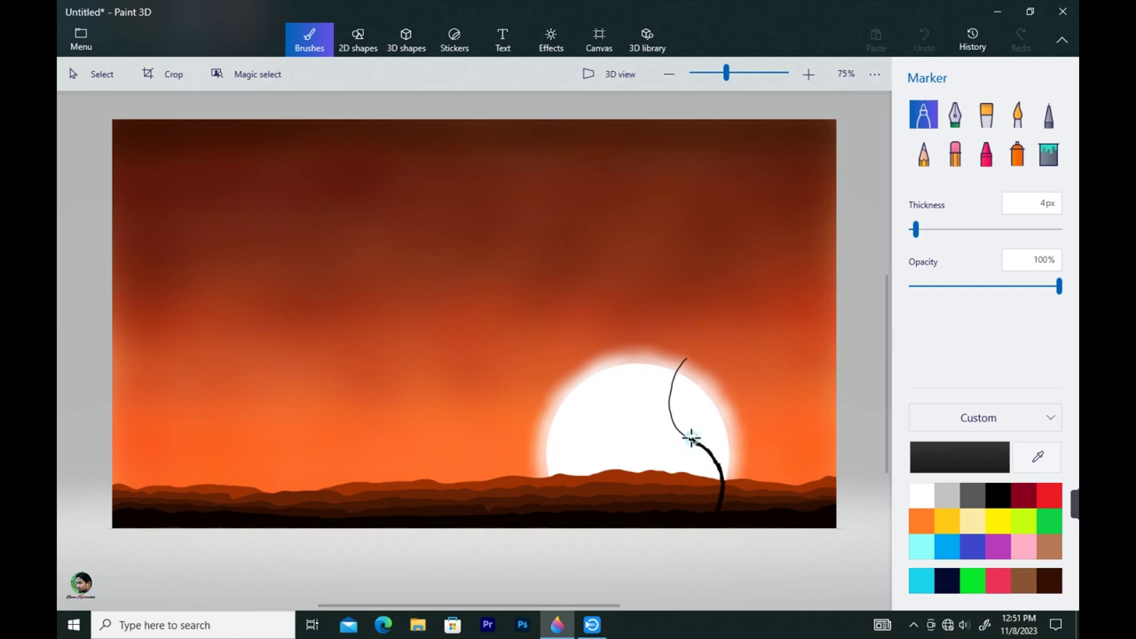
pyautogui.moveTo(689, 431)
pyautogui.mouseDown()
pyautogui.moveTo(669, 409)
pyautogui.moveTo(684, 359)
pyautogui.mouseUp()
pyautogui.moveTo(719, 509)
pyautogui.mouseDown()
pyautogui.moveTo(714, 455)
pyautogui.moveTo(679, 431)
pyautogui.moveTo(697, 440)
pyautogui.moveTo(677, 424)
pyautogui.moveTo(687, 358)
pyautogui.mouseUp()
pyautogui.moveTo(726, 477)
pyautogui.mouseDown()
pyautogui.moveTo(746, 452)
pyautogui.moveTo(791, 445)
pyautogui.mouseUp()
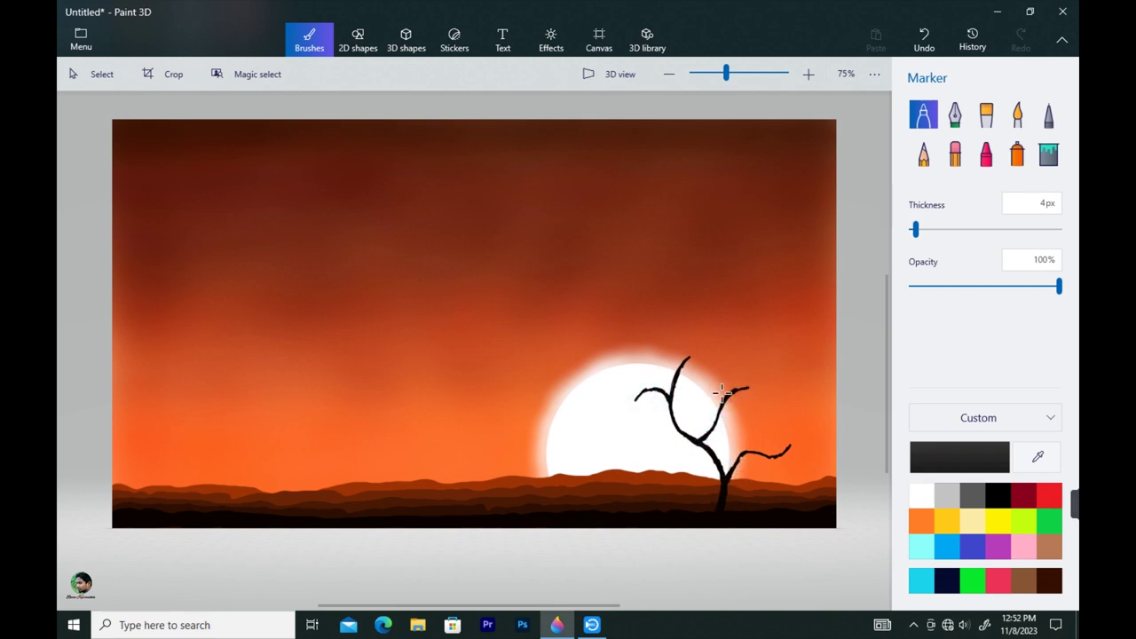
# - Add an inner crown branch and a low left branch to the tree, and set the marker thickness to 2 px
pyautogui.moveTo(676, 408); pyautogui.dragTo(697, 396)
pyautogui.moveTo(712, 486)
pyautogui.mouseDown()
pyautogui.moveTo(666, 480)
pyautogui.moveTo(710, 484)
pyautogui.moveTo(684, 481)
pyautogui.moveTo(710, 467)
pyautogui.mouseUp()
pyautogui.hotkey('ctrl', 'z')
pyautogui.press('[')
pyautogui.press('[')
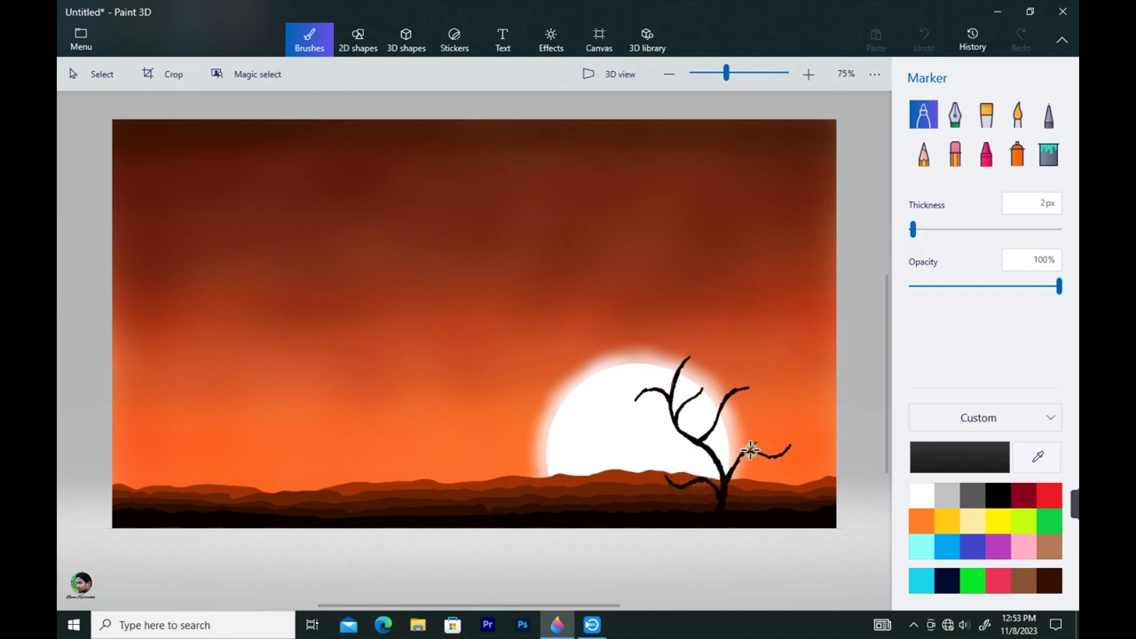